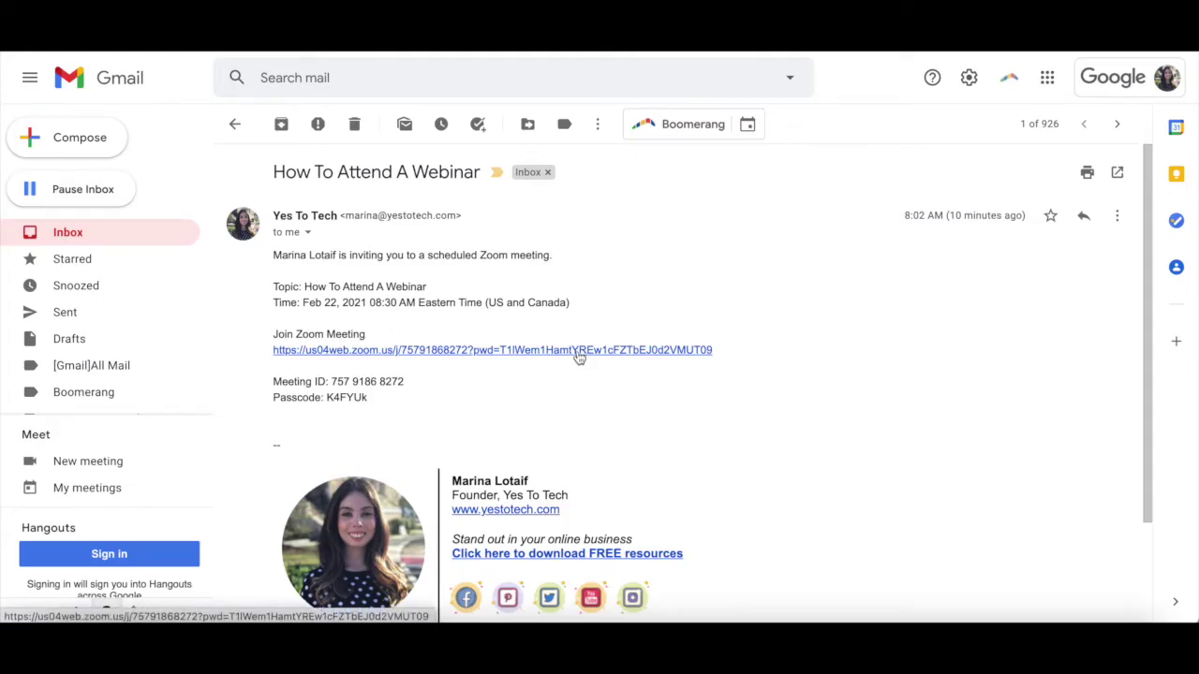
- Follow the invite's Zoom link from Gmail and let the browser launch the Zoom app
left_click(579, 353)
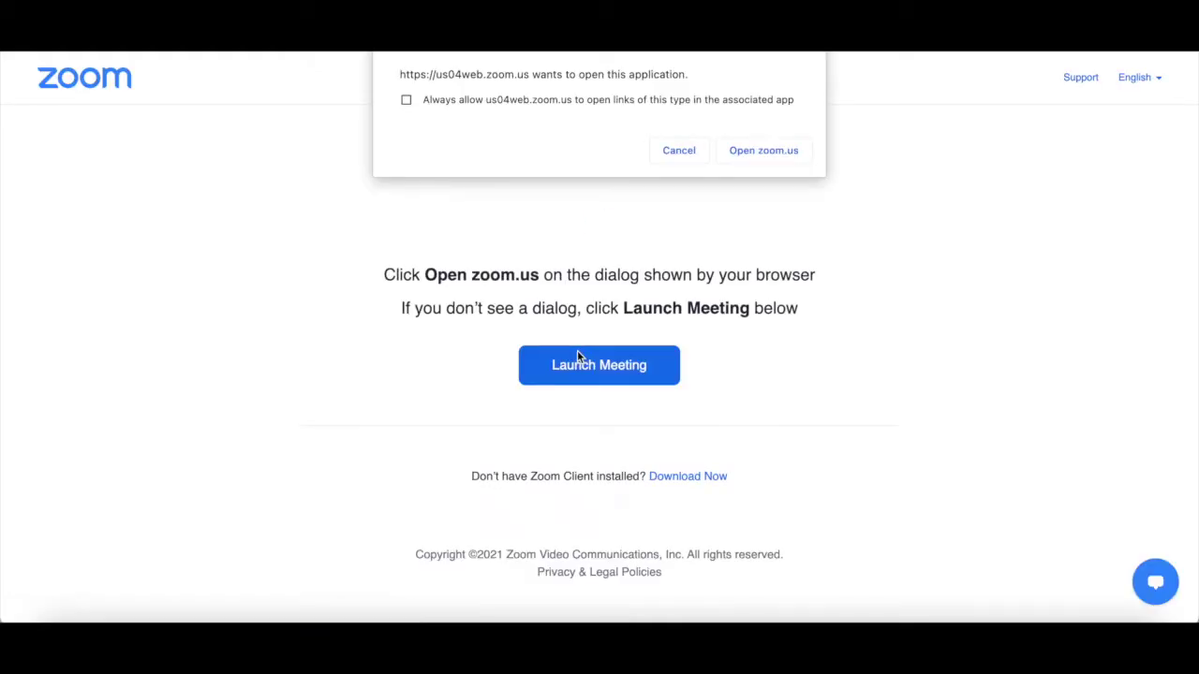
left_click(763, 150)
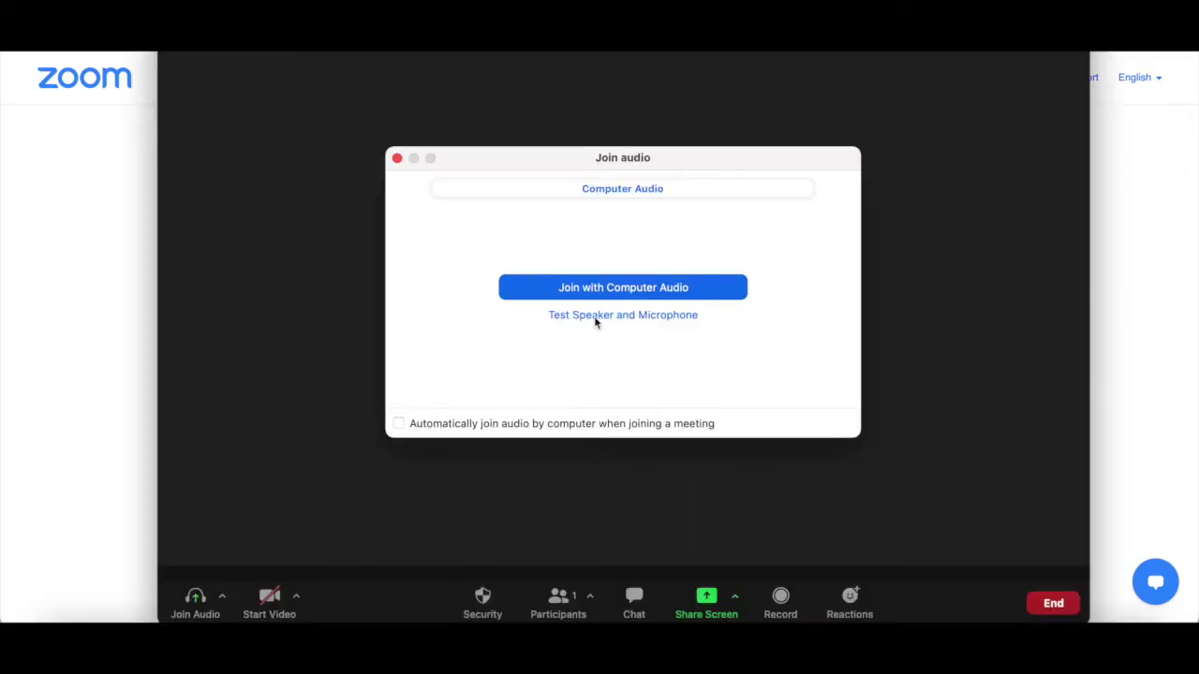
- Join the meeting with computer audio
left_click(607, 286)
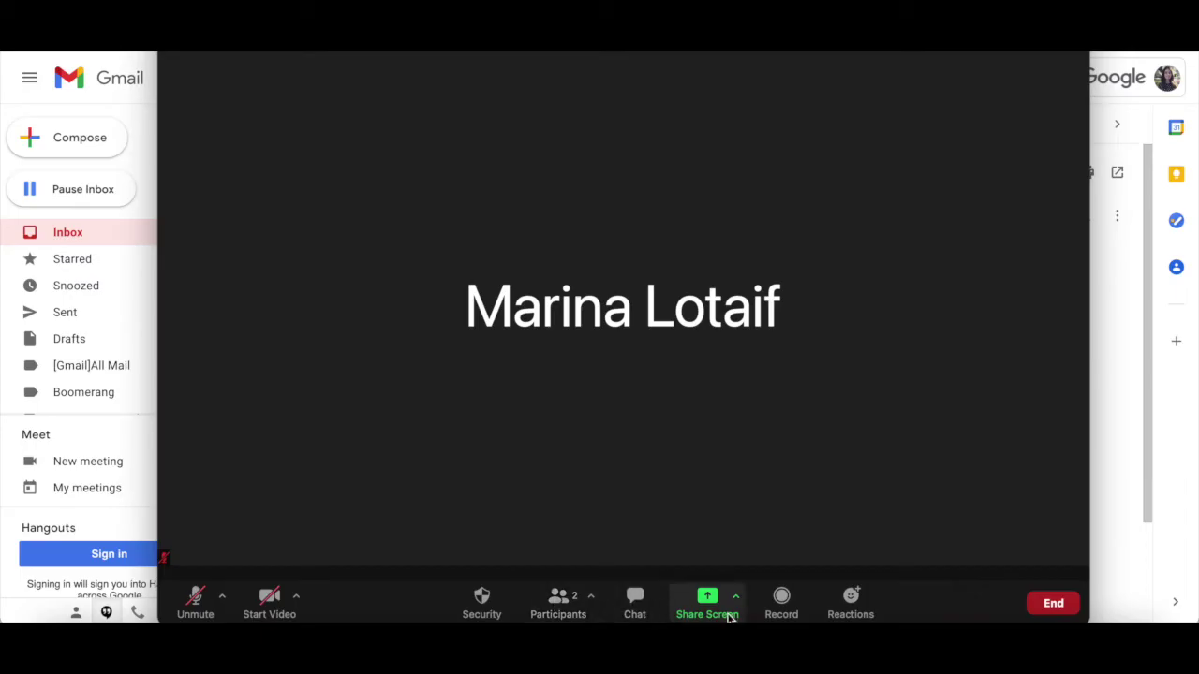
- Raise your hand from the meeting's Reactions menu
left_click(866, 612)
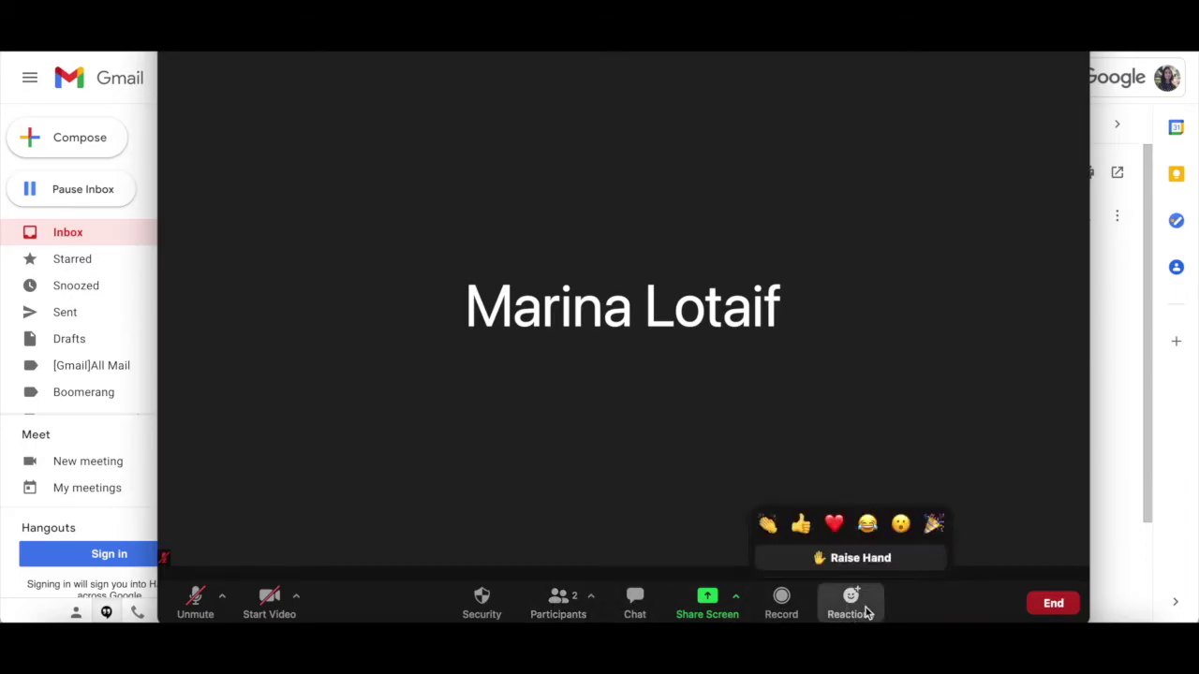
left_click(818, 558)
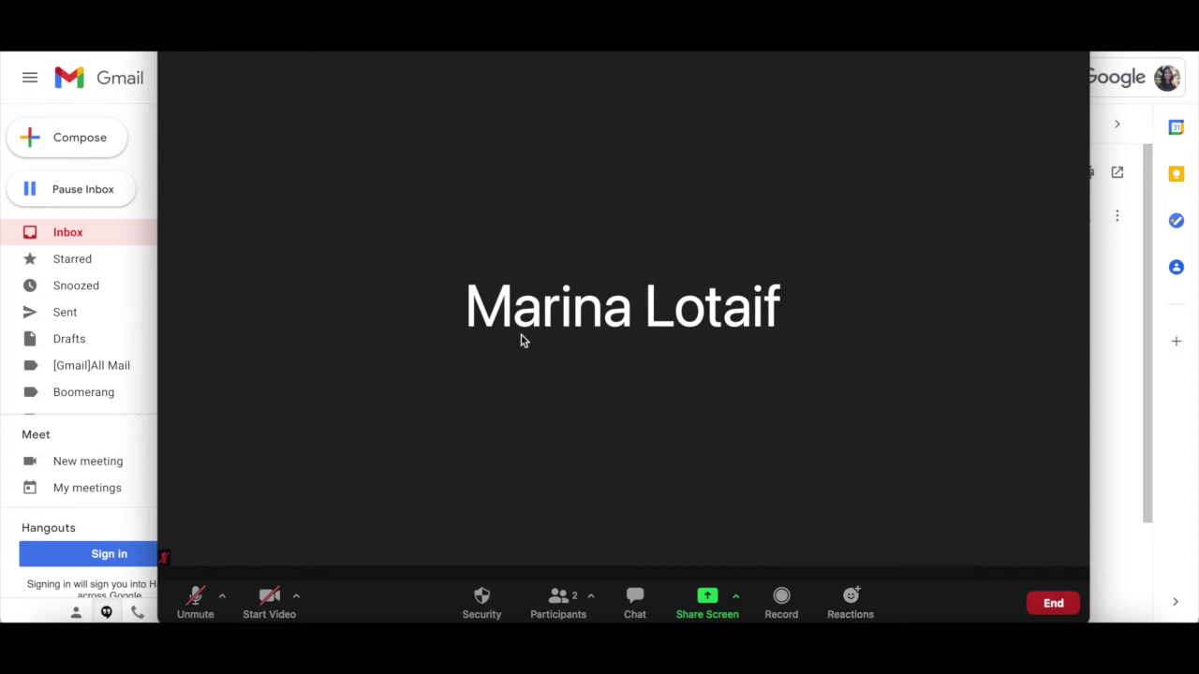
left_click(634, 595)
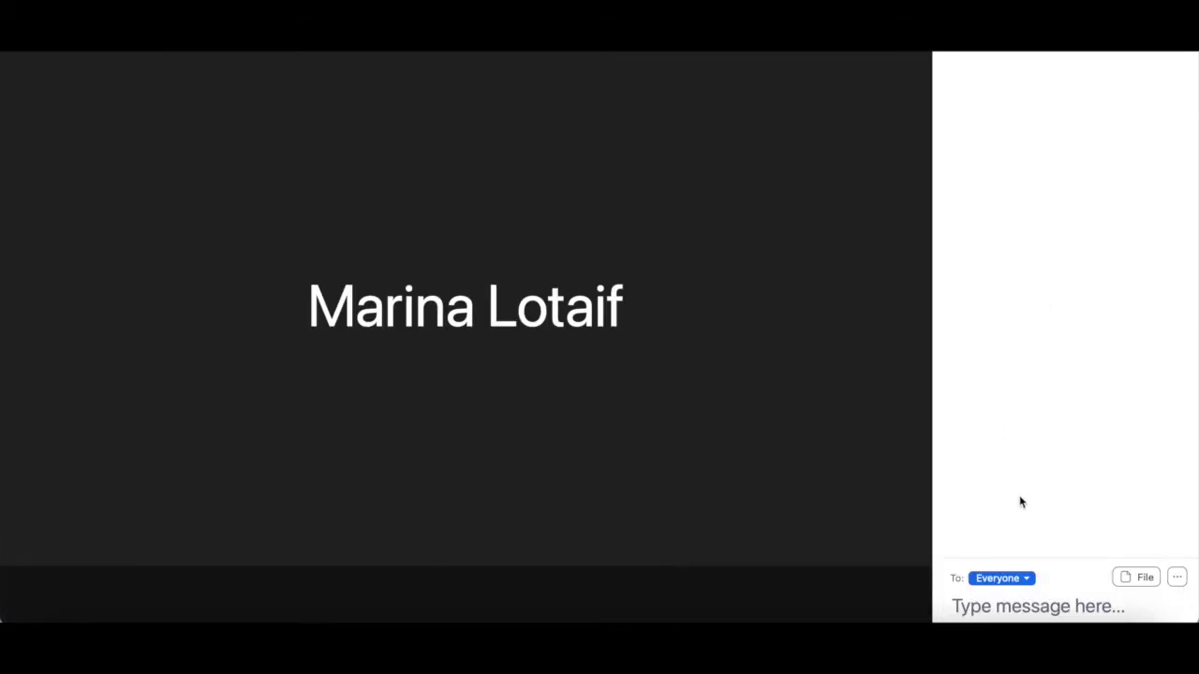
- Send 'Hello everyone!' to Everyone in the chat, then bring up the leave-meeting choices
type("Hello everyone!")
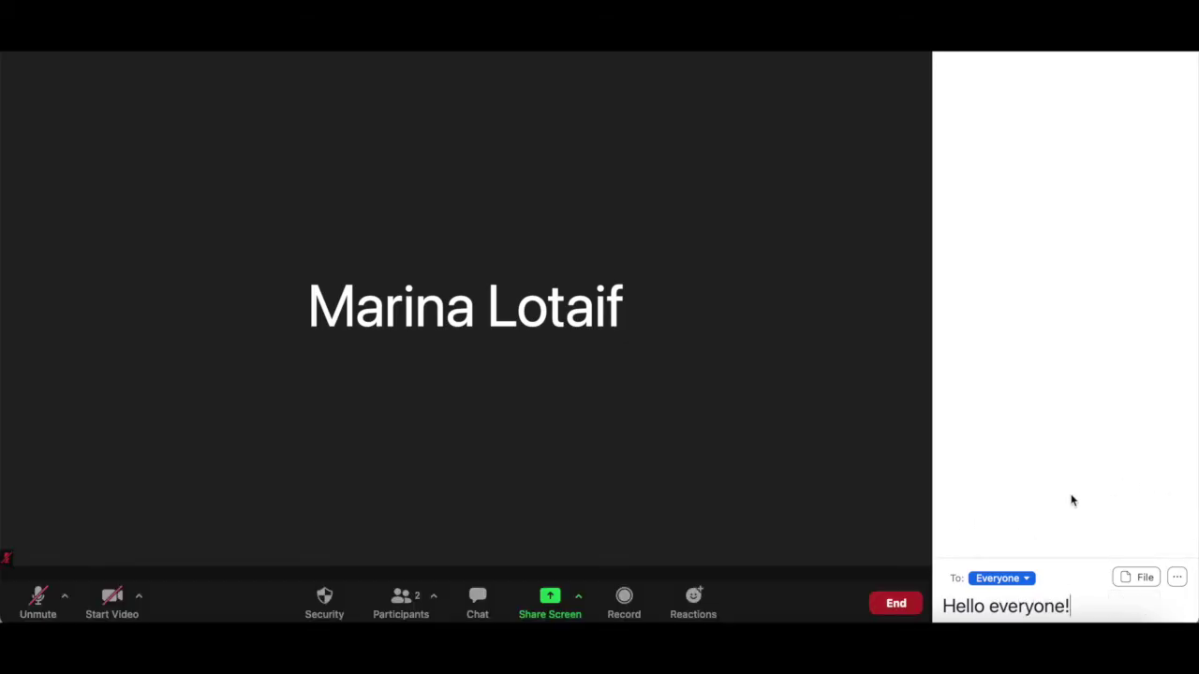
left_click(1028, 579)
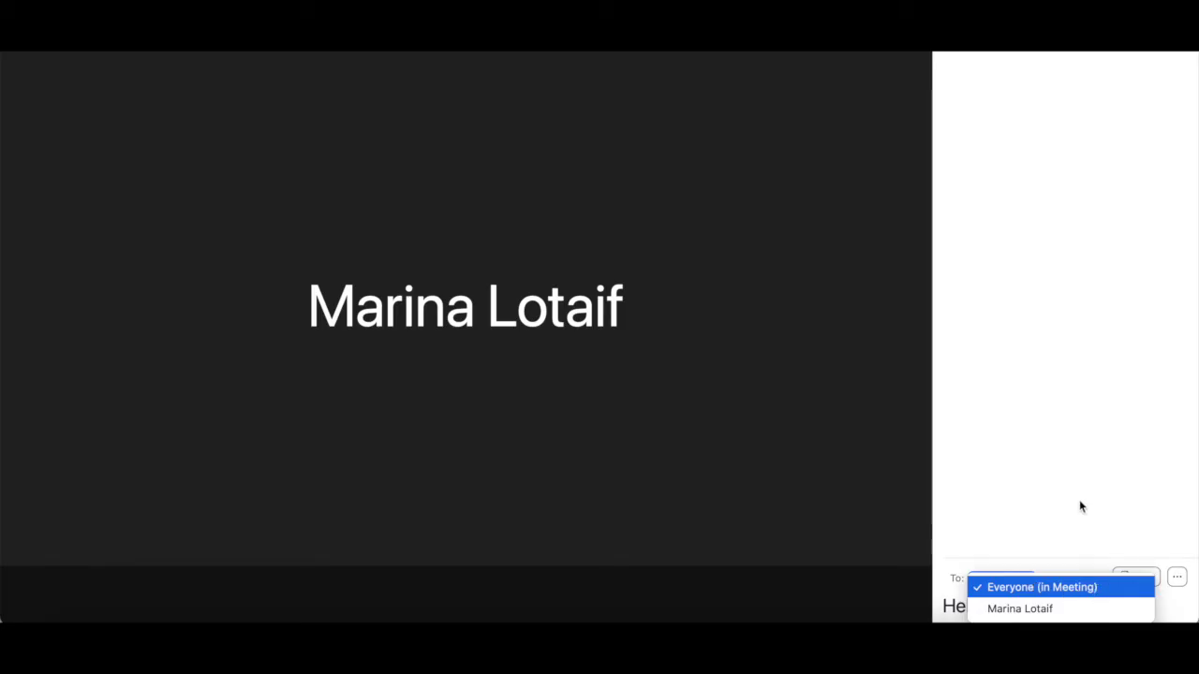
key("Return")
key("Return")
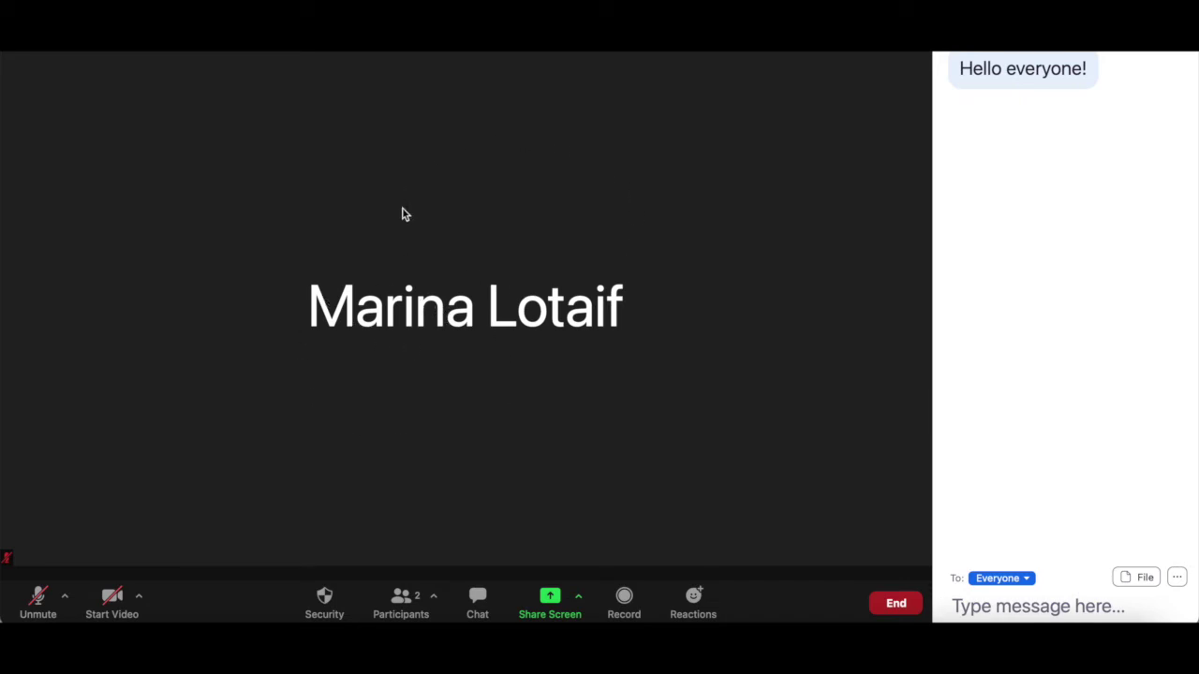
left_click(880, 606)
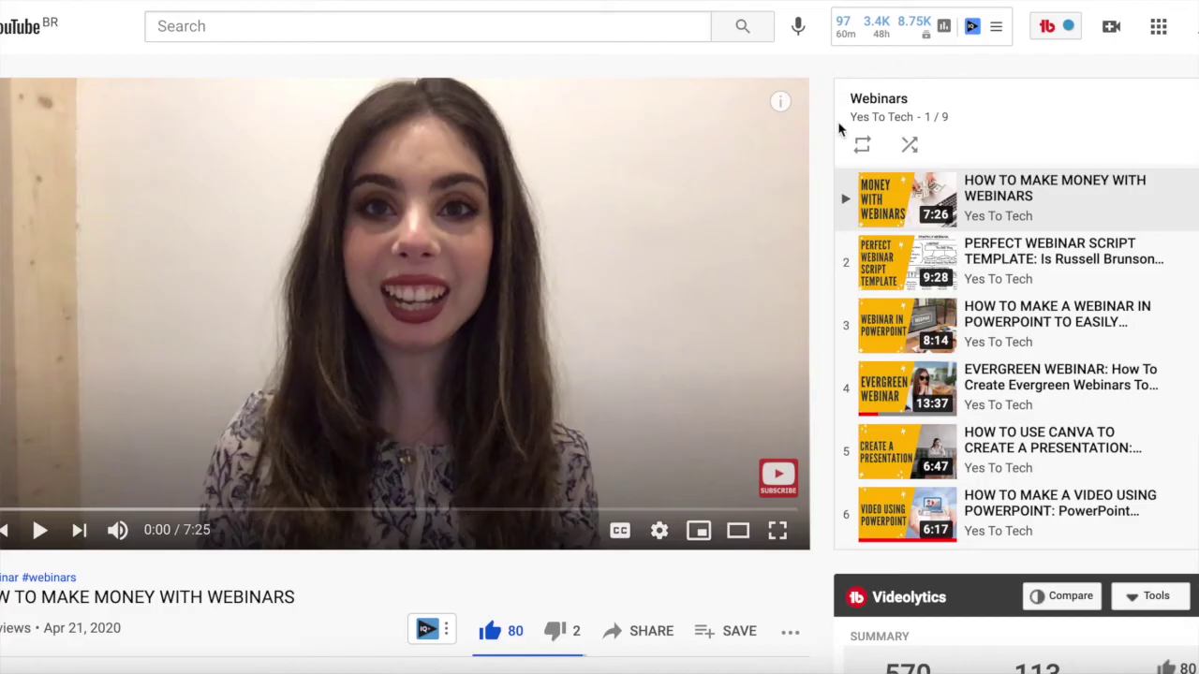
- Scroll the Webinars playlist beside the 'HOW TO MAKE MONEY WITH WEBINARS' video
scroll(1082, 279, "down", 2)
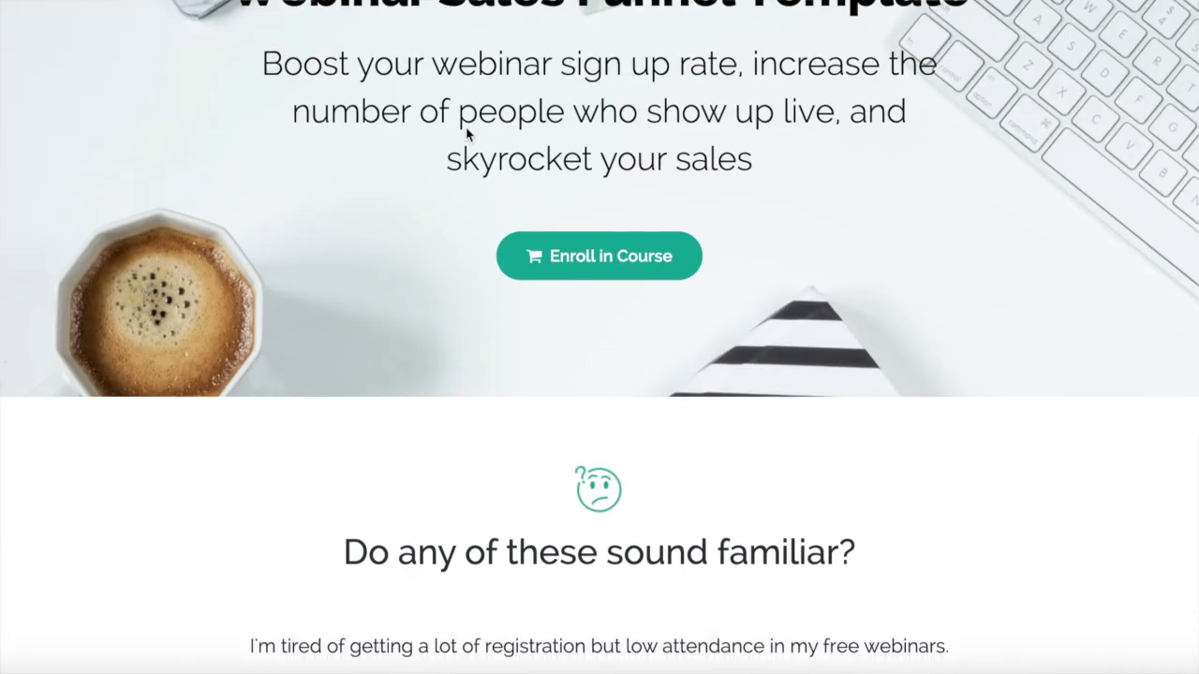
- Scroll down the course page to the 'Get the Webinar Sales Funnel Template Now!' section
scroll(467, 130, "down", 5)
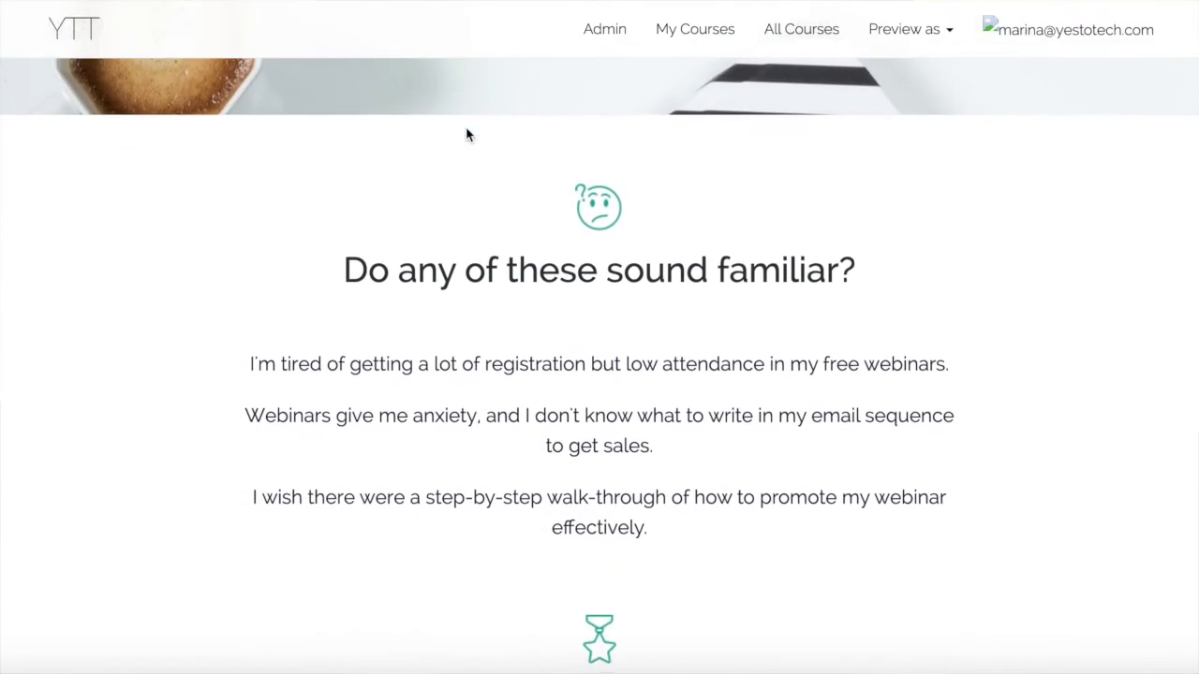
scroll(465, 131, "down", 5)
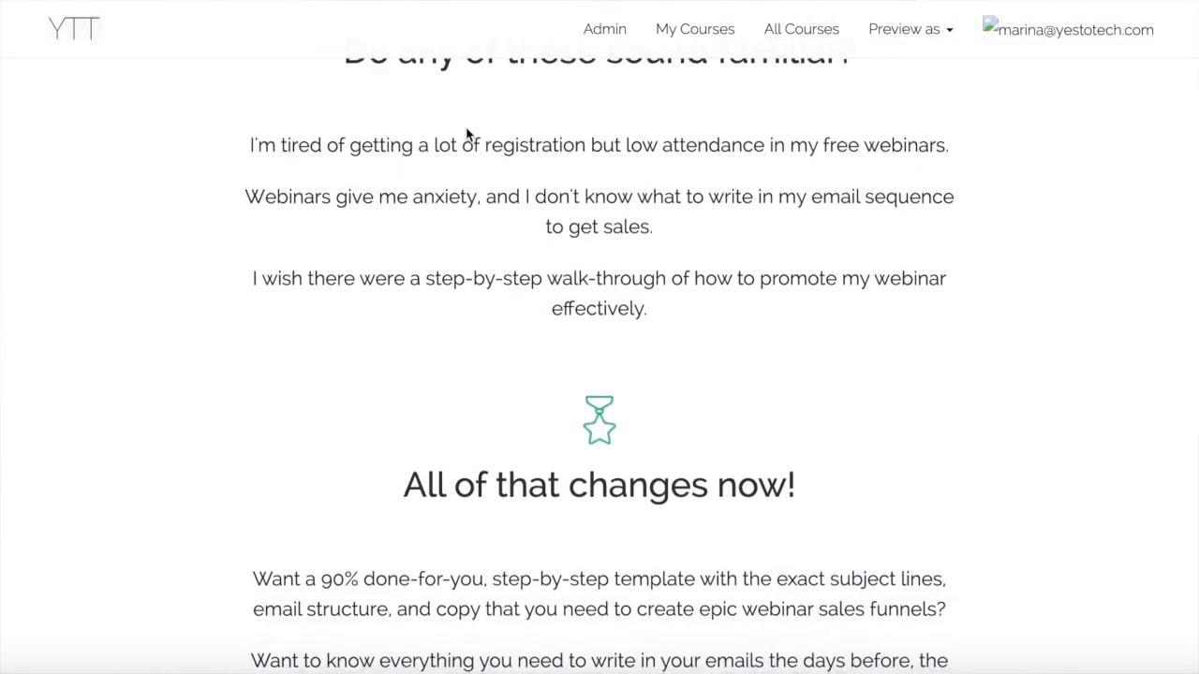
scroll(465, 131, "down", 5)
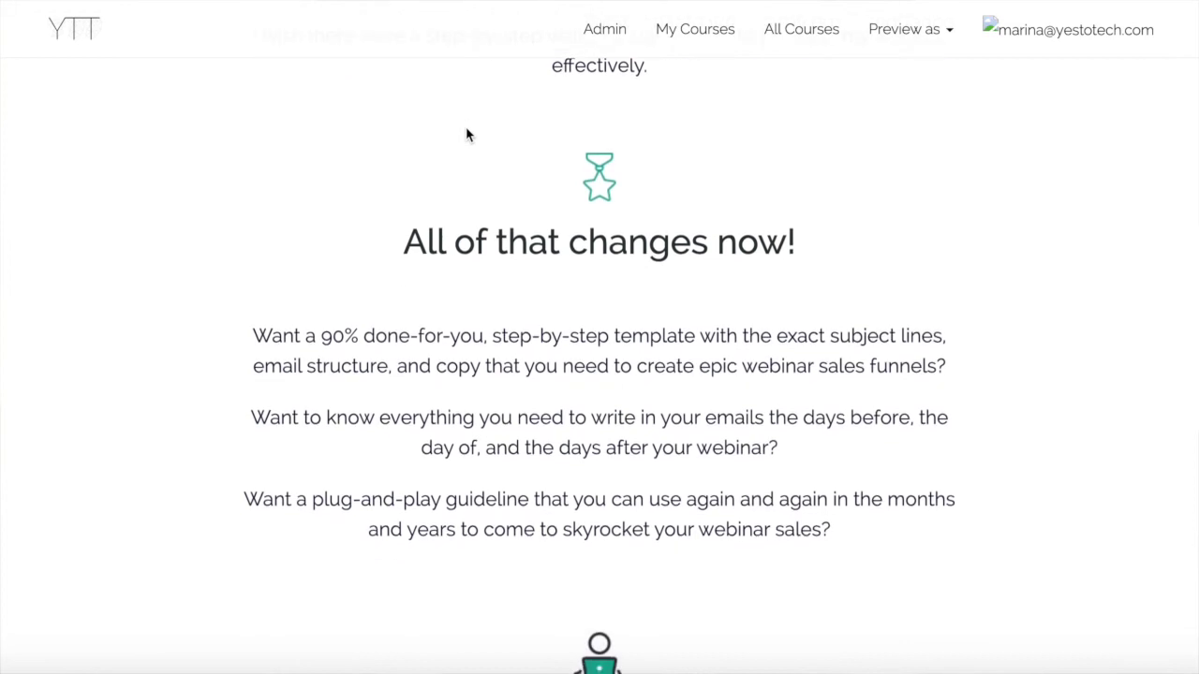
scroll(469, 136, "down", 4)
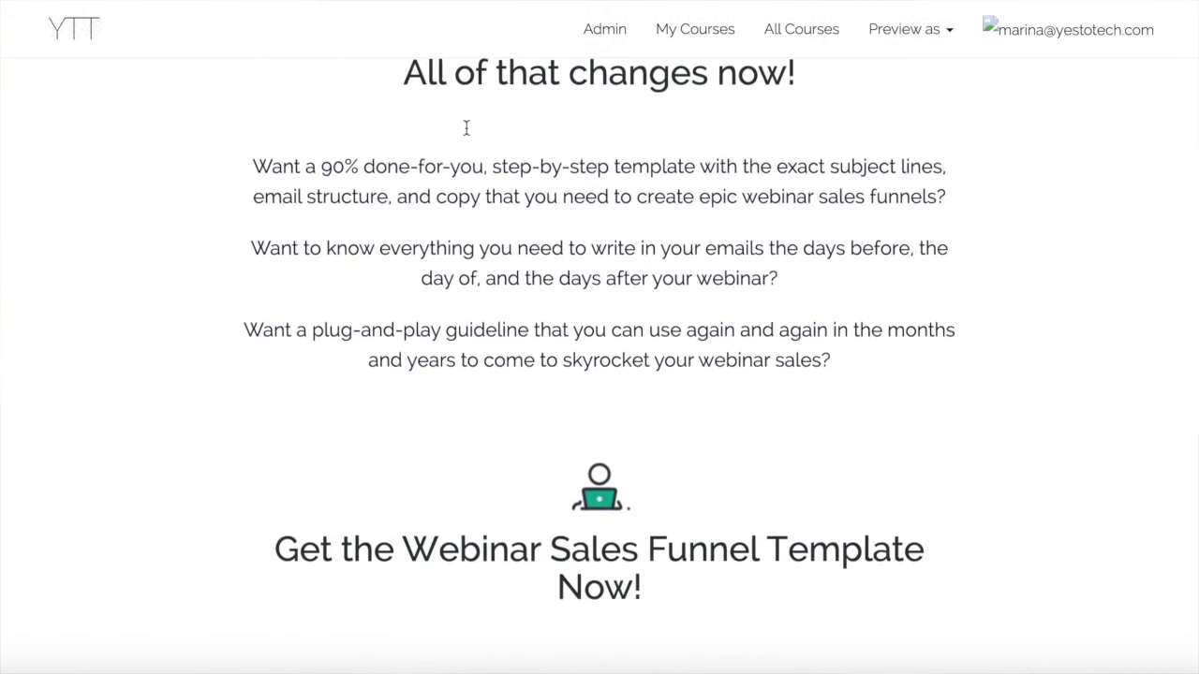
scroll(465, 128, "down", 7)
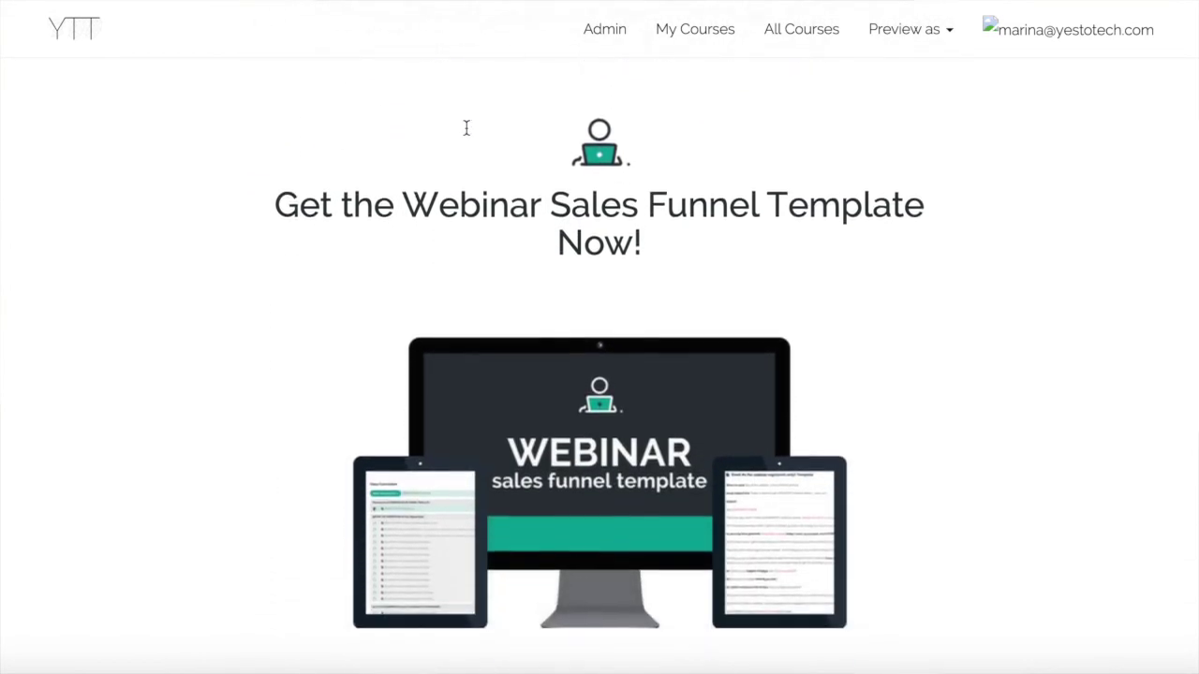